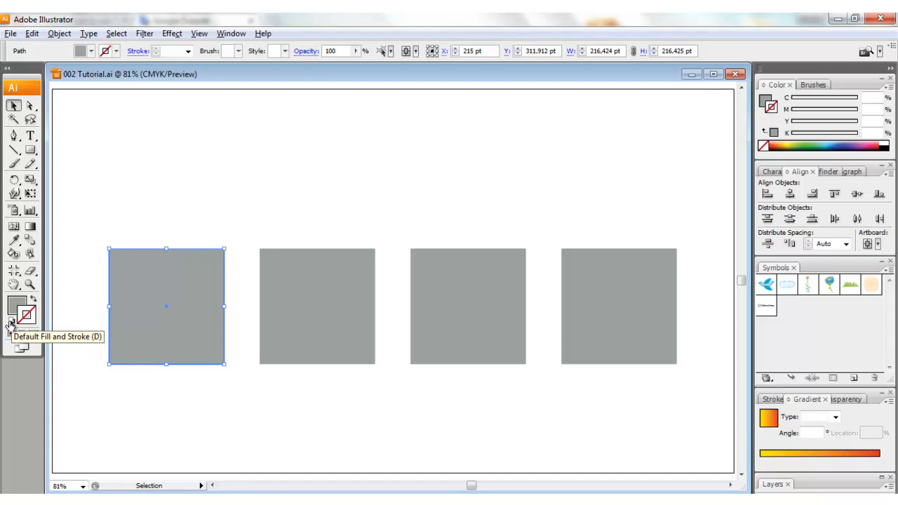
# Reset the first and second squares to the default white fill and black stroke.
pyautogui.click(11, 323)
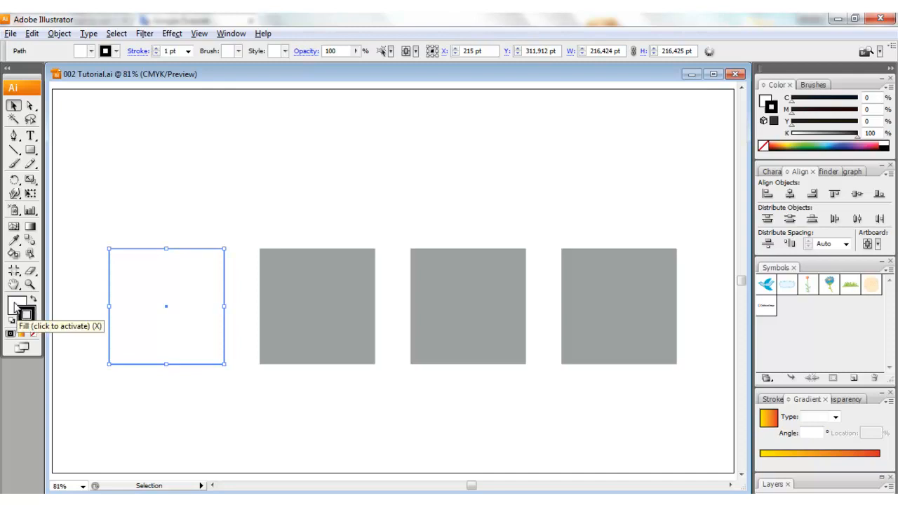
pyautogui.click(295, 281)
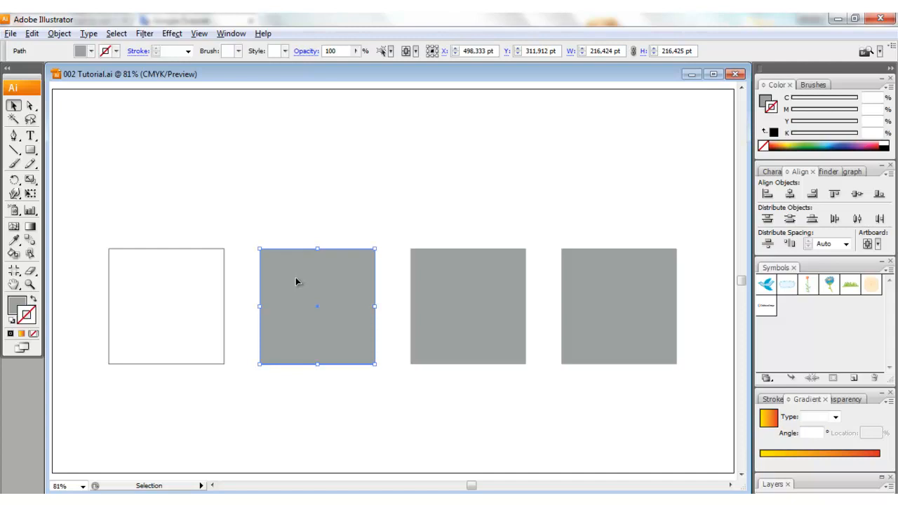
pyautogui.click(11, 321)
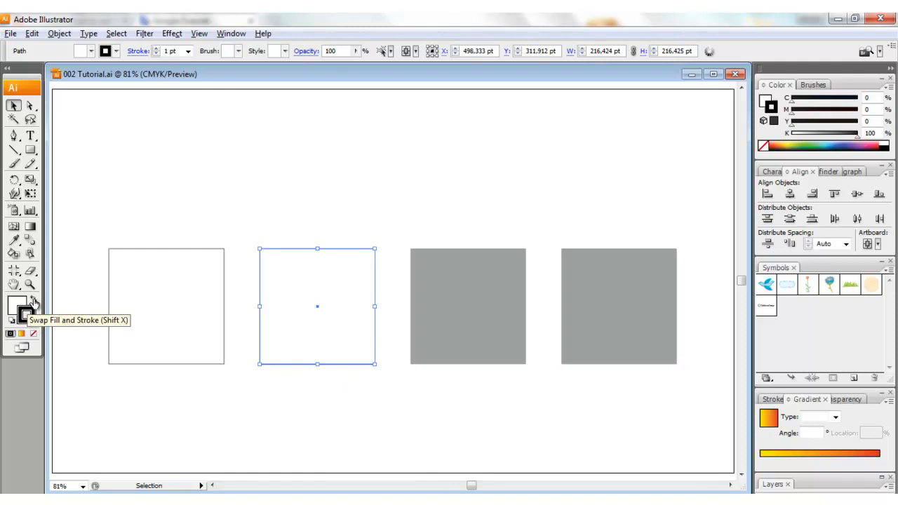
# Swap the second square's fill and stroke colours, and set its stroke to None.
pyautogui.click(33, 302)
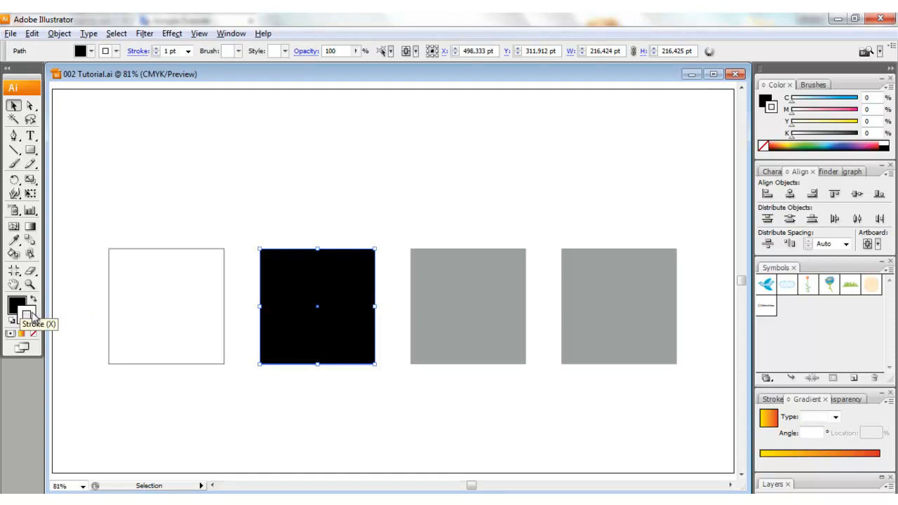
pyautogui.click(32, 315)
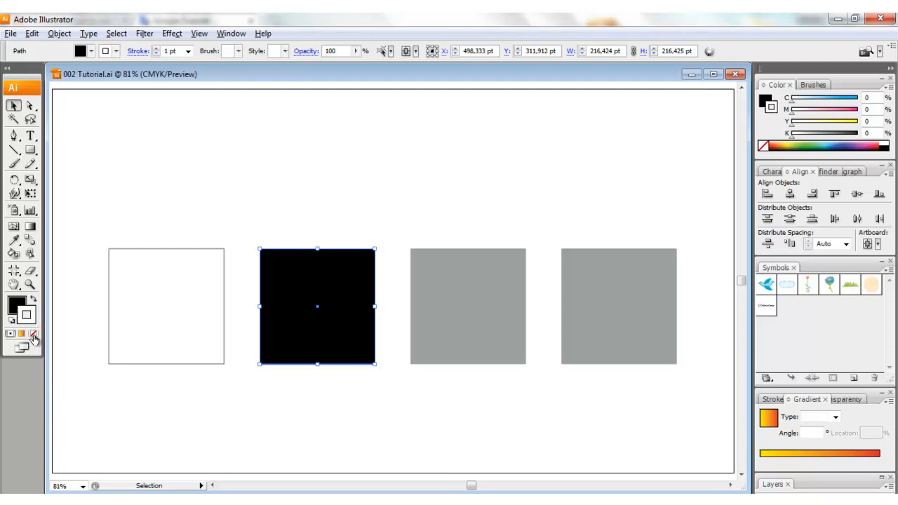
pyautogui.click(33, 335)
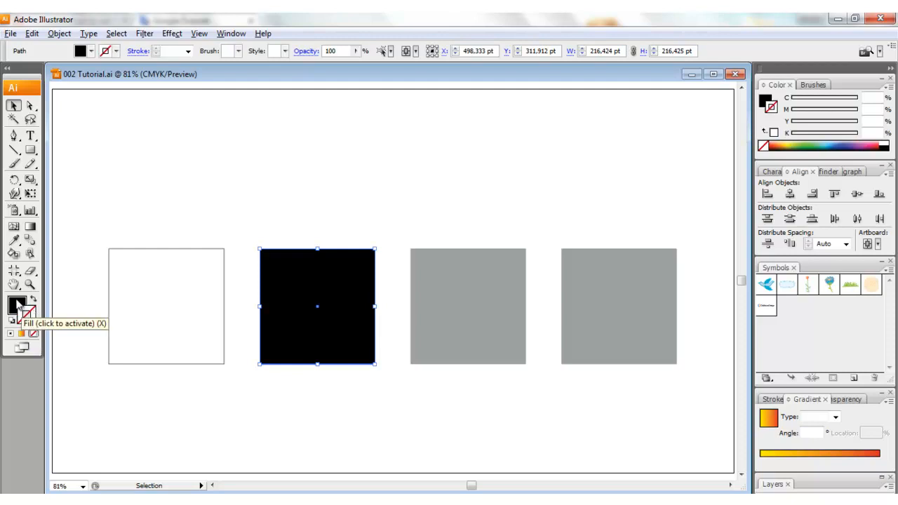
# Change the third square's fill to the blue 0A05DD using the Color Picker.
pyautogui.click(442, 281)
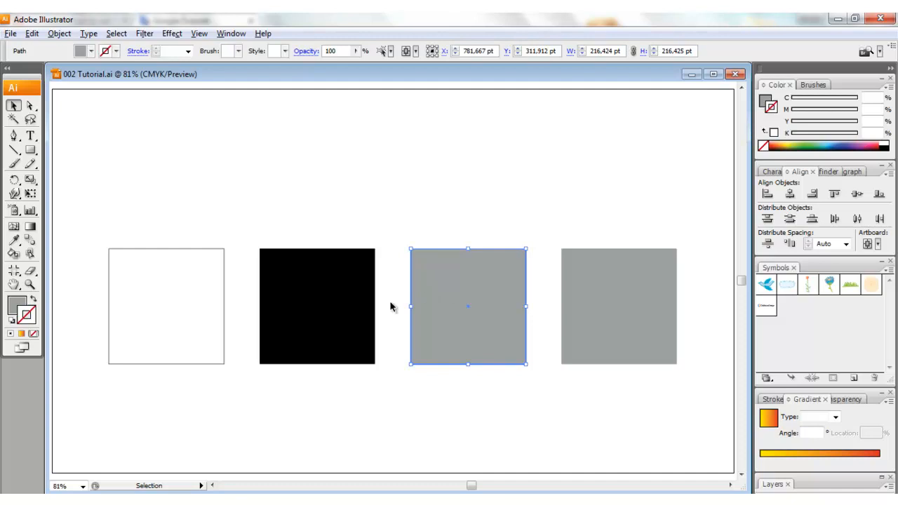
pyautogui.click(14, 314)
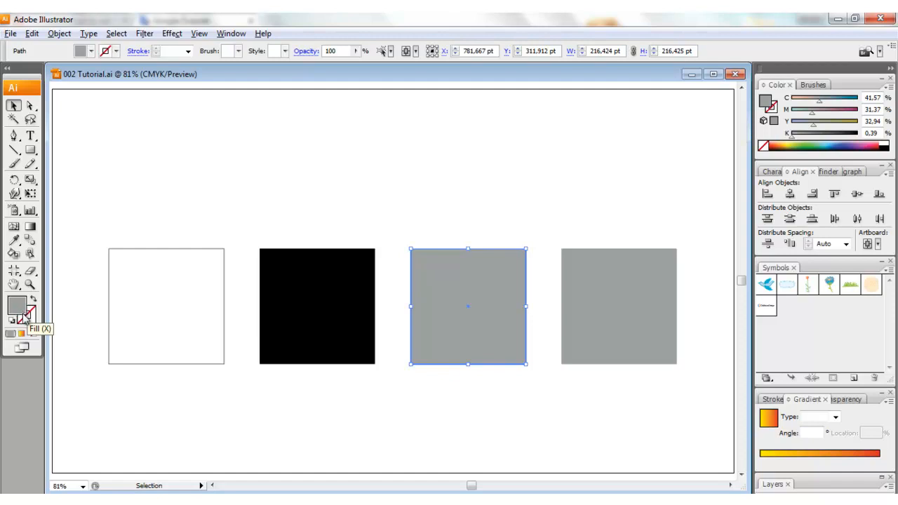
pyautogui.click(29, 320)
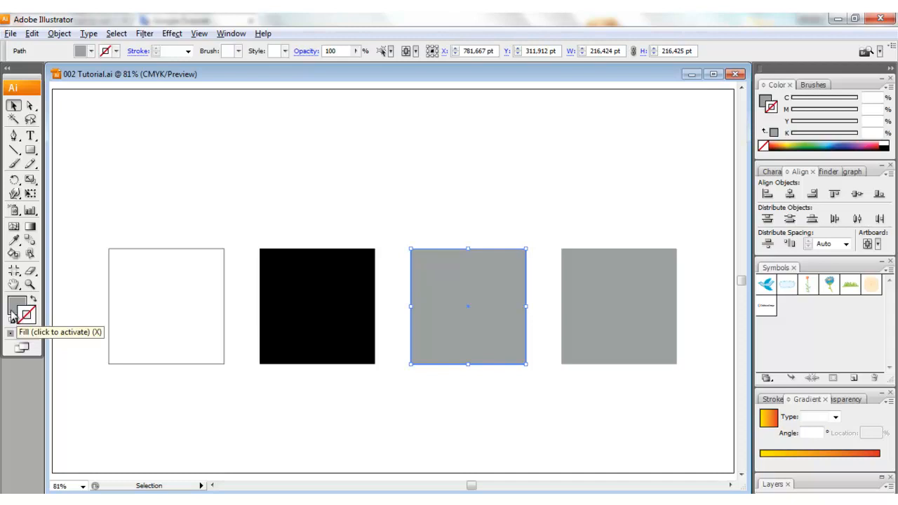
pyautogui.click(14, 313)
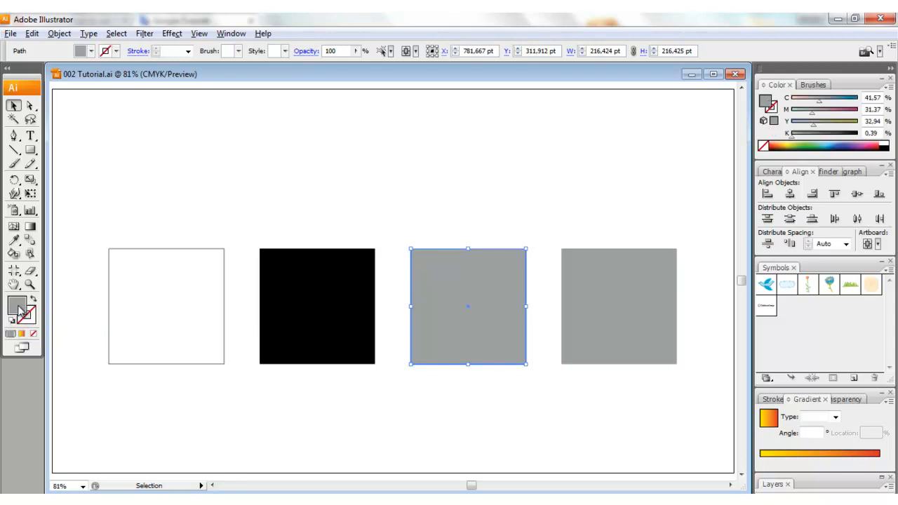
pyautogui.doubleClick(21, 313)
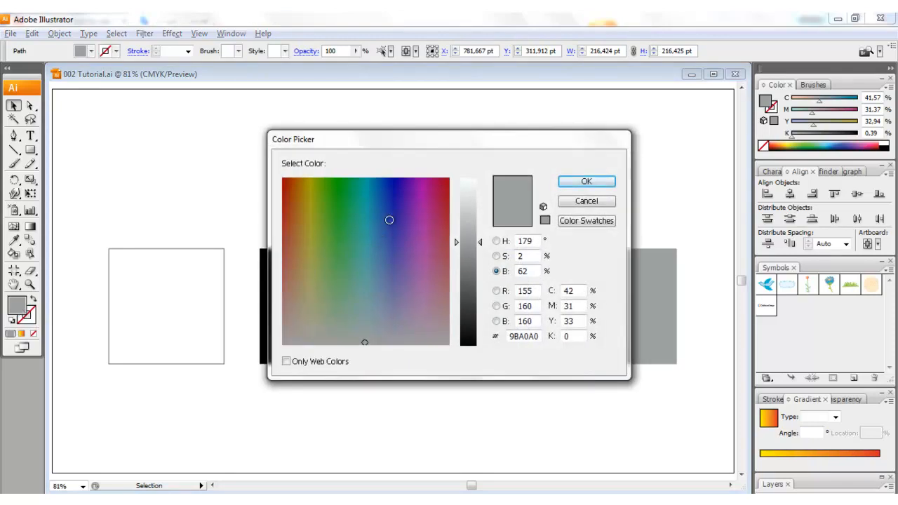
pyautogui.click(396, 184)
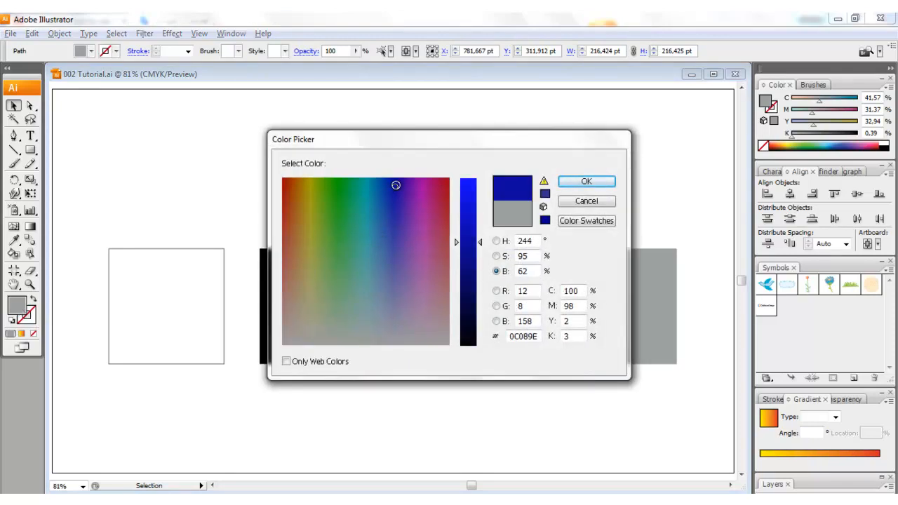
pyautogui.moveTo(476, 244); pyautogui.dragTo(482, 202)
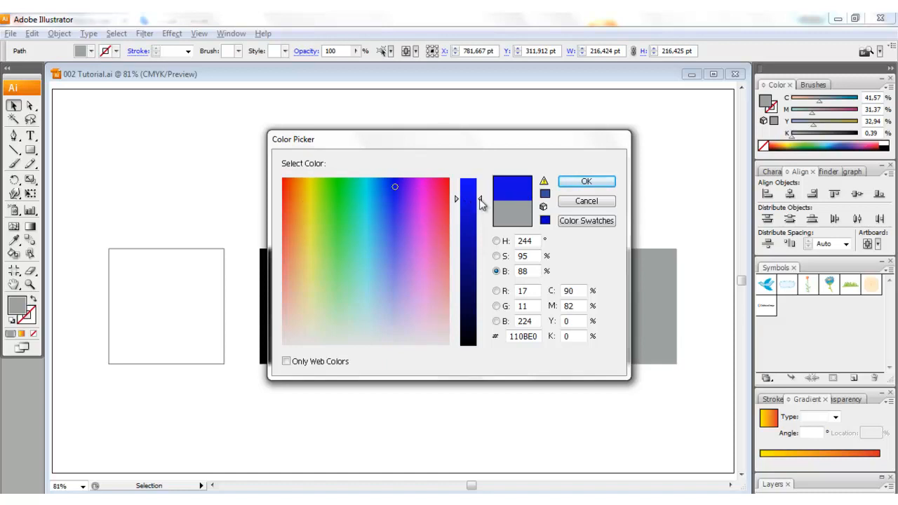
pyautogui.moveTo(482, 203); pyautogui.dragTo(484, 175)
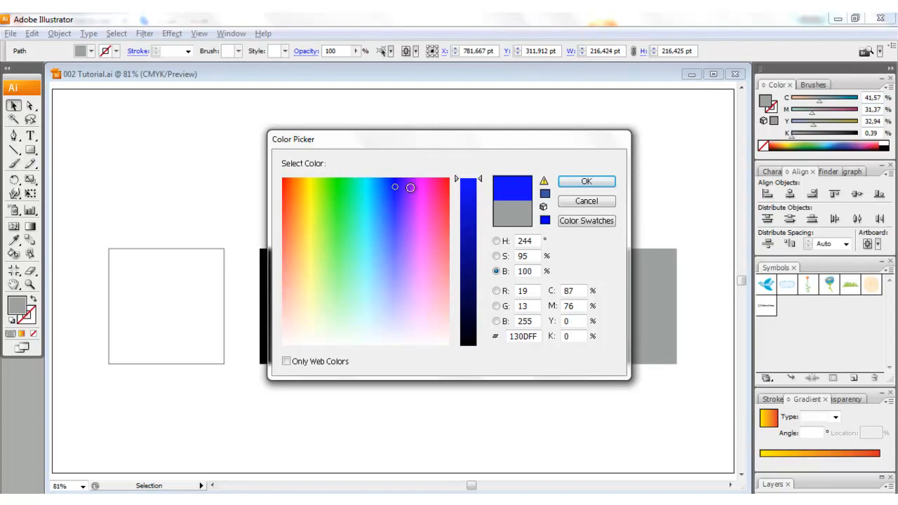
pyautogui.moveTo(394, 187)
pyautogui.mouseDown()
pyautogui.moveTo(388, 260)
pyautogui.moveTo(398, 336)
pyautogui.moveTo(396, 181)
pyautogui.mouseUp()
pyautogui.moveTo(480, 181); pyautogui.dragTo(479, 202)
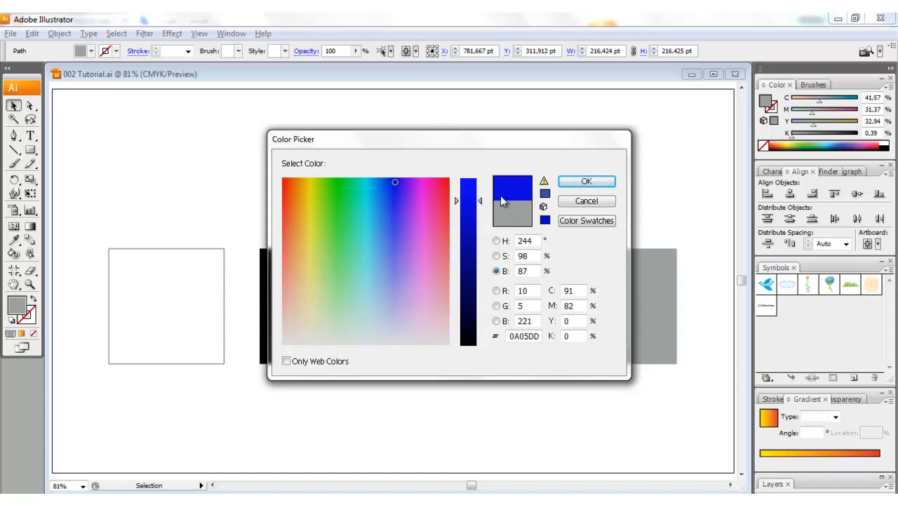
pyautogui.click(586, 183)
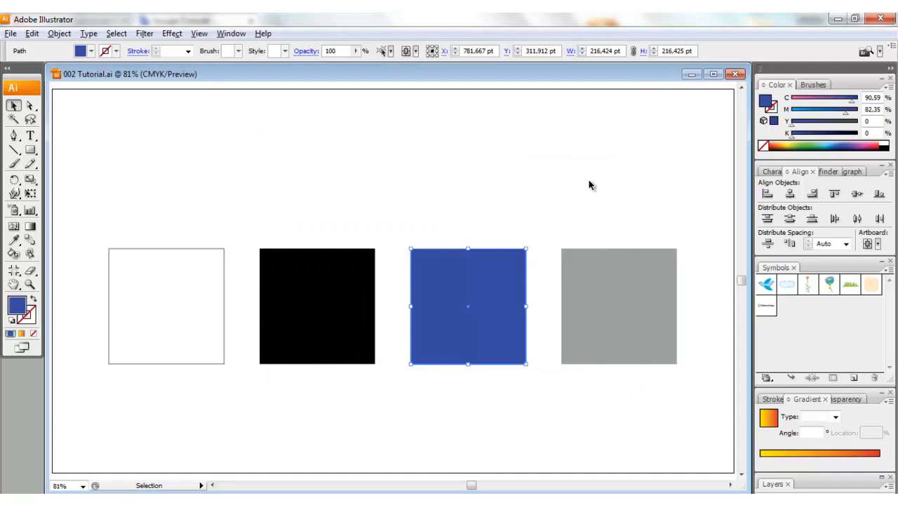
# Give the blue square a red EF0000 stroke with a weight of 10 pt, and deselect it.
pyautogui.click(30, 320)
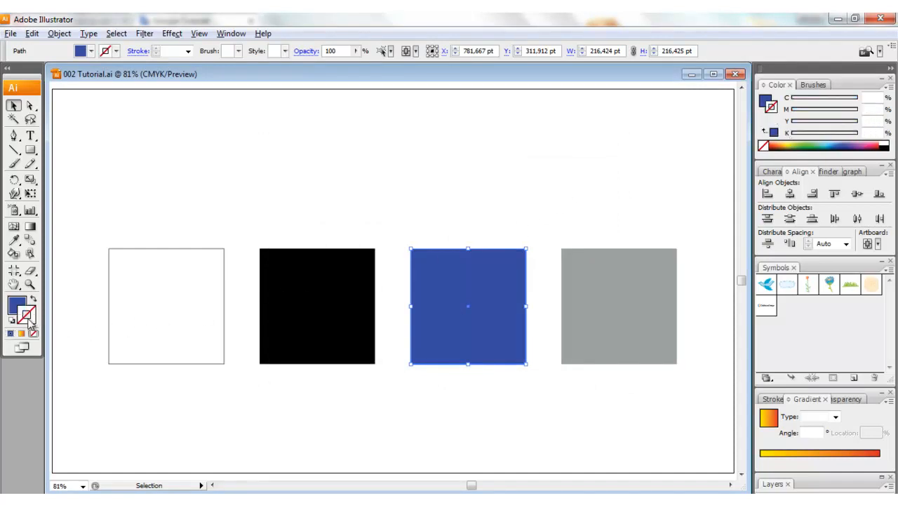
pyautogui.doubleClick(28, 320)
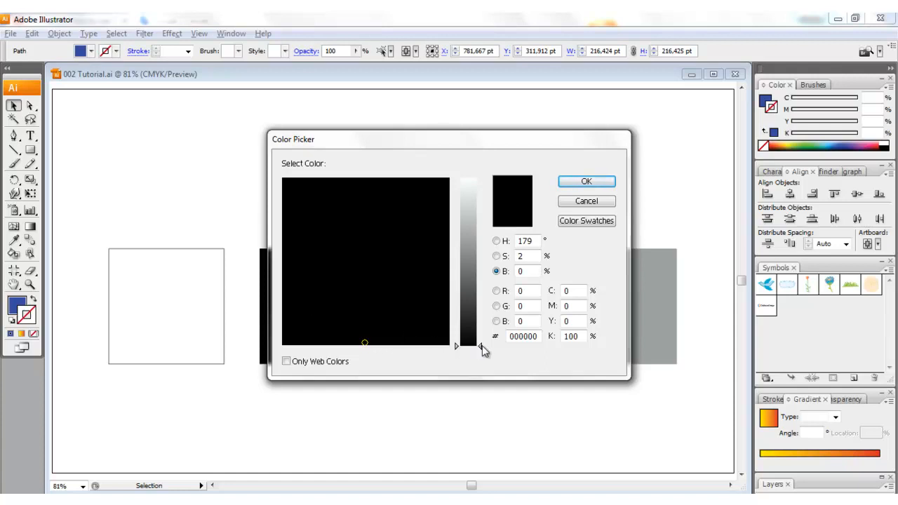
pyautogui.moveTo(482, 347); pyautogui.dragTo(484, 255)
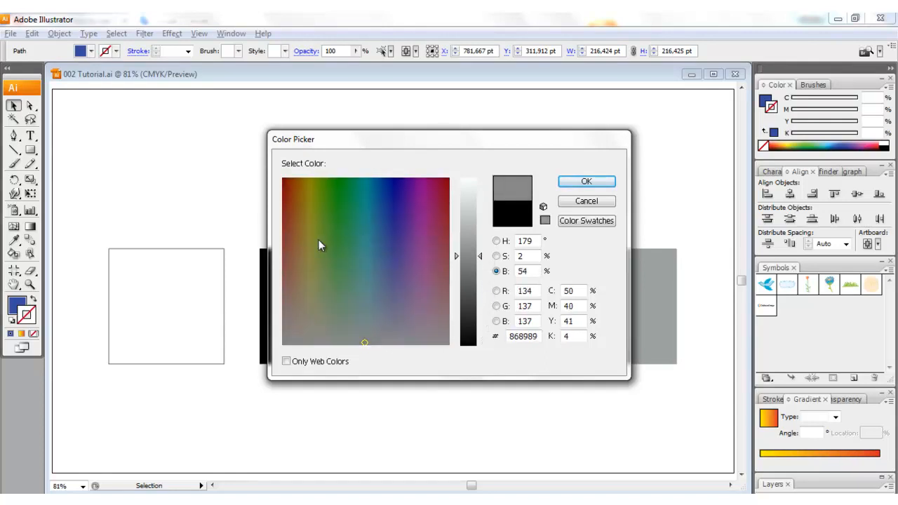
pyautogui.moveTo(363, 345); pyautogui.dragTo(451, 178)
pyautogui.moveTo(483, 257)
pyautogui.mouseDown()
pyautogui.moveTo(484, 226)
pyautogui.moveTo(502, 189)
pyautogui.mouseUp()
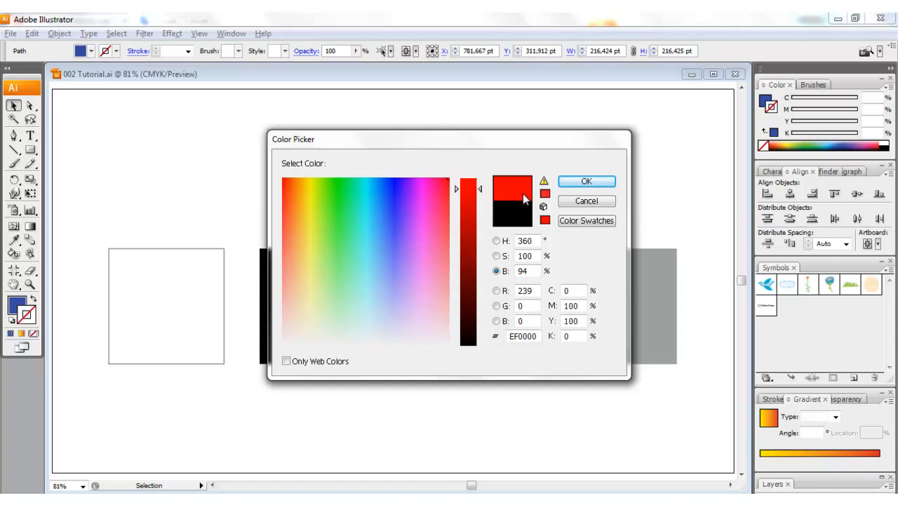
pyautogui.click(576, 183)
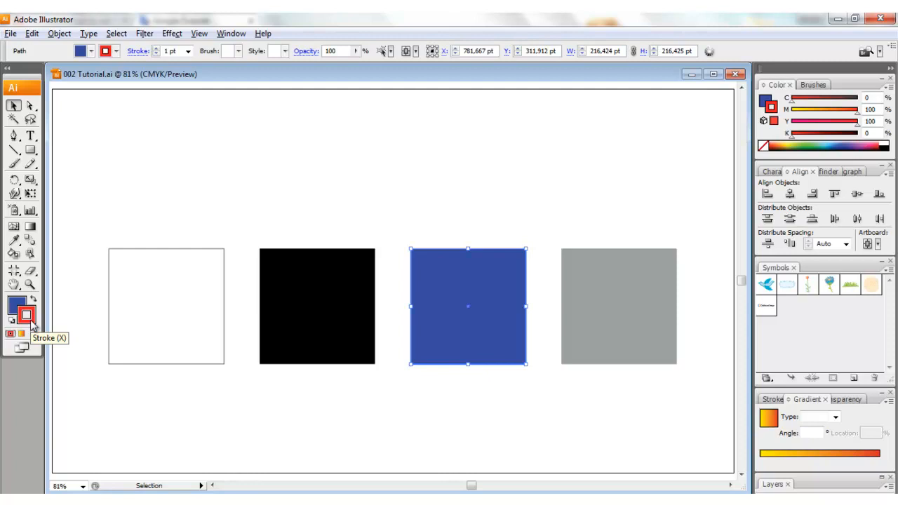
pyautogui.click(188, 52)
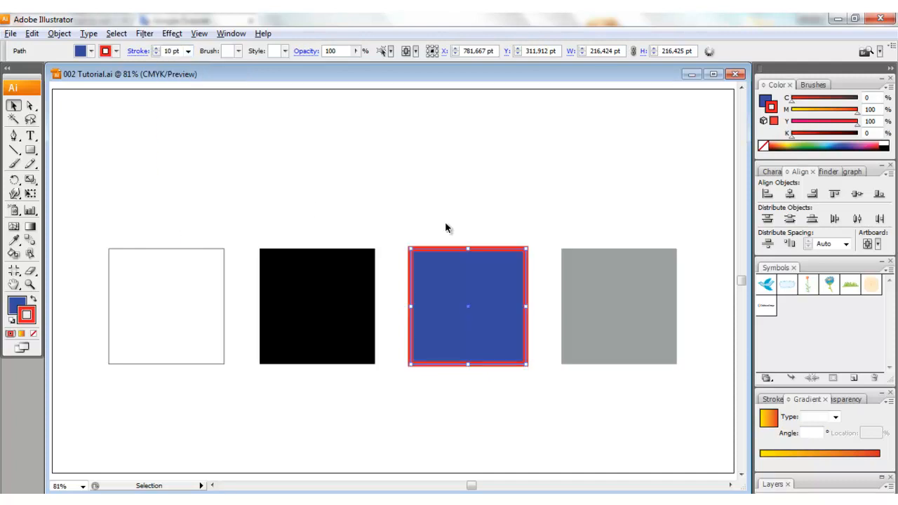
pyautogui.click(508, 211)
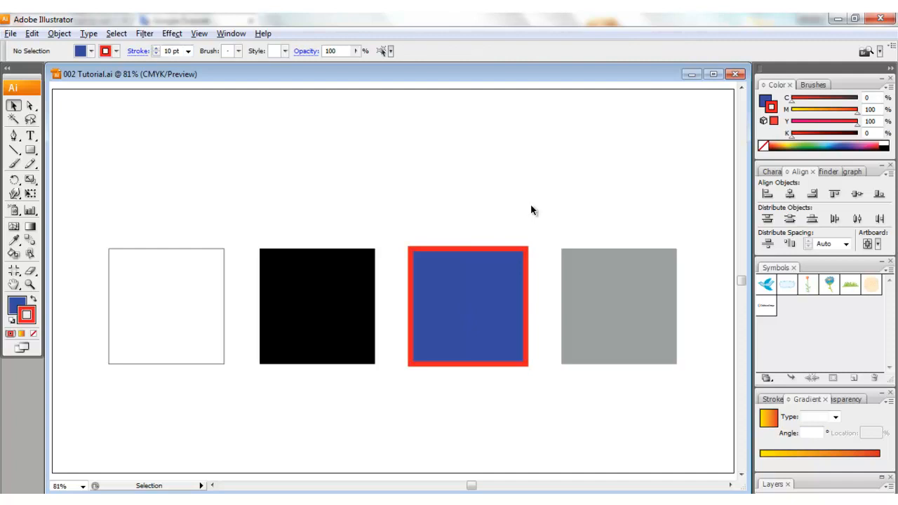
# Fill the fourth square with the default white-to-black linear gradient and have the gradient settings shown.
pyautogui.click(621, 302)
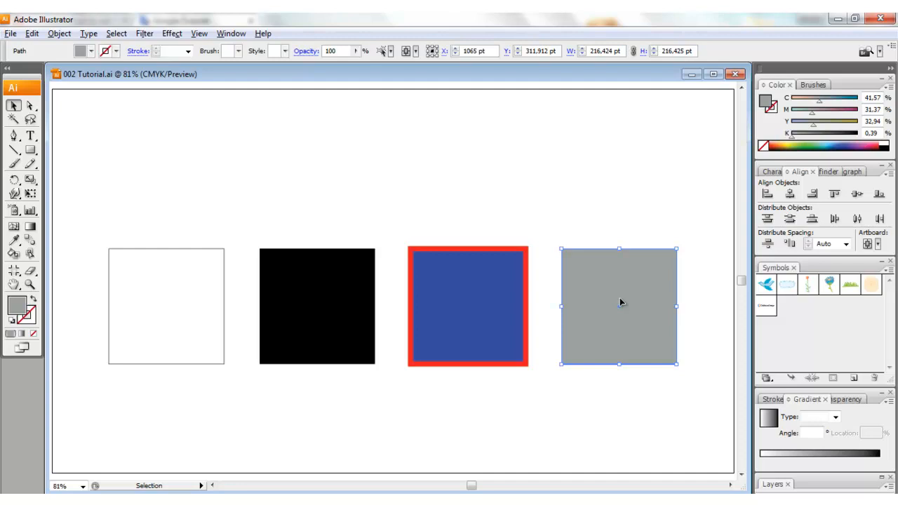
pyautogui.click(21, 340)
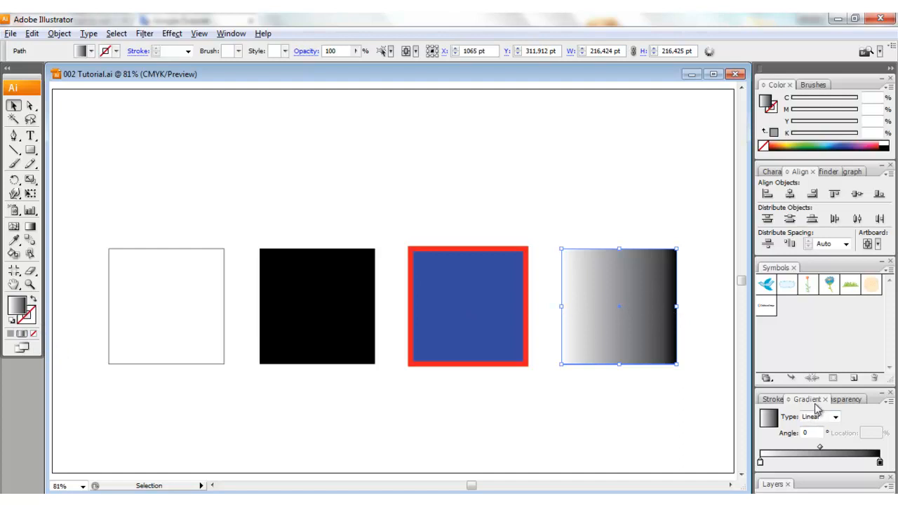
pyautogui.click(234, 35)
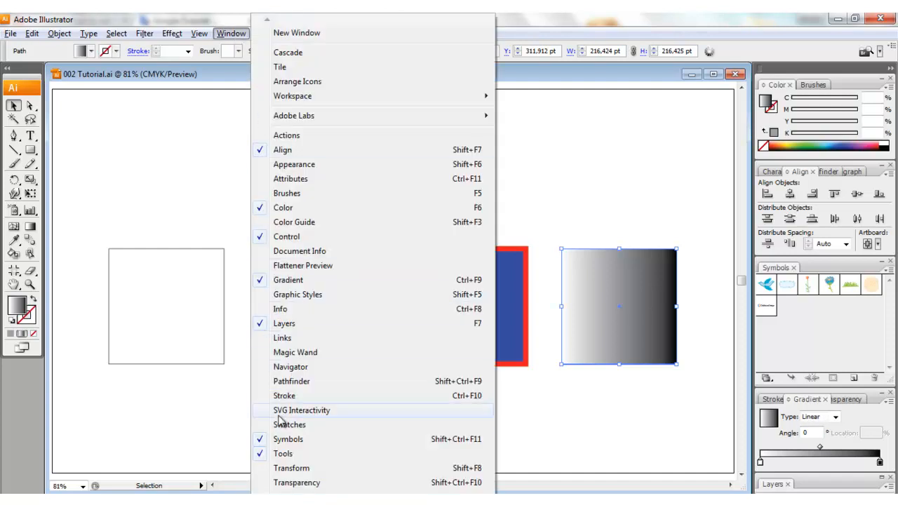
pyautogui.click(282, 283)
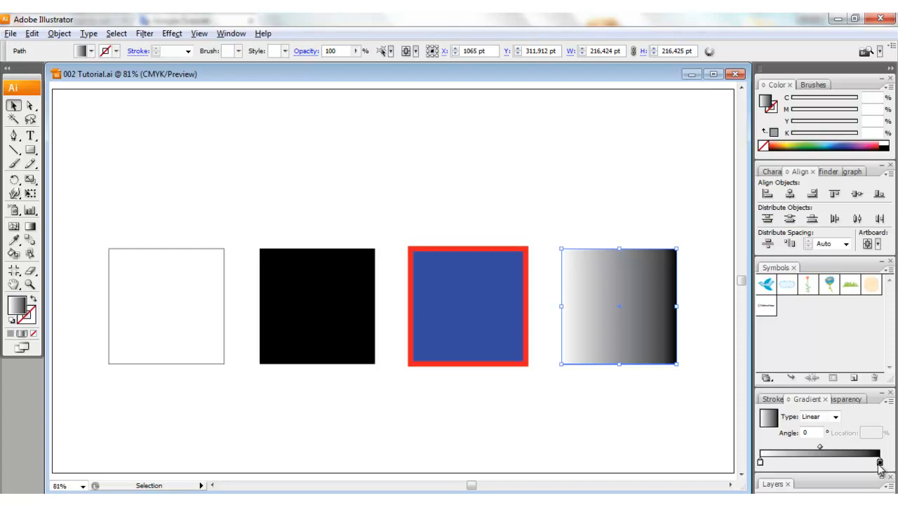
# Recolour the gradient's white starting stop to golden yellow with 12% magenta and 95.29% yellow.
pyautogui.click(760, 463)
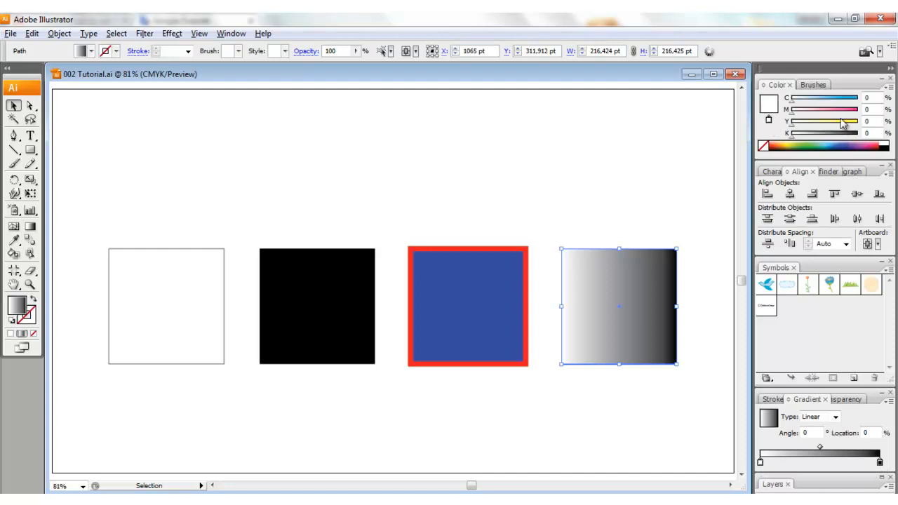
pyautogui.click(790, 142)
pyautogui.moveTo(788, 144); pyautogui.dragTo(785, 145)
pyautogui.moveTo(793, 103); pyautogui.dragTo(800, 116)
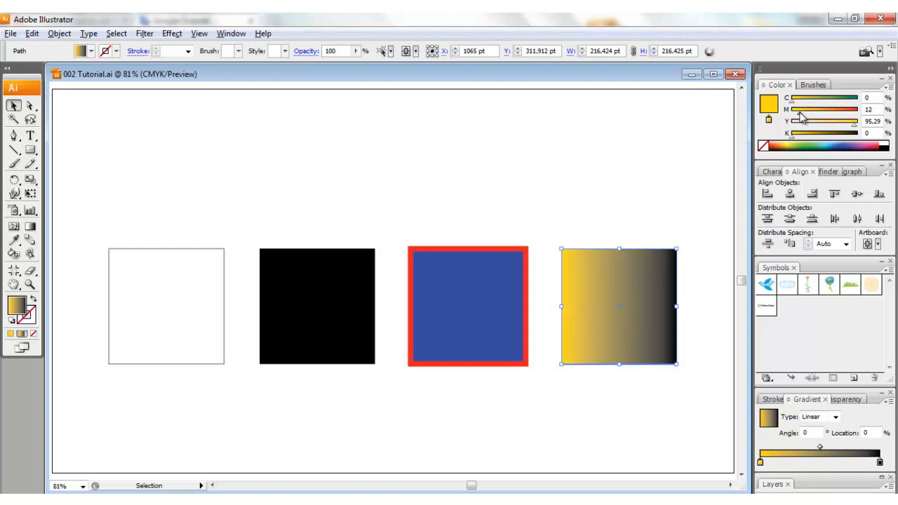
# Recolour the gradient's black end stop to red with 13% cyan, 92.94% magenta and 93.73% yellow.
pyautogui.click(879, 463)
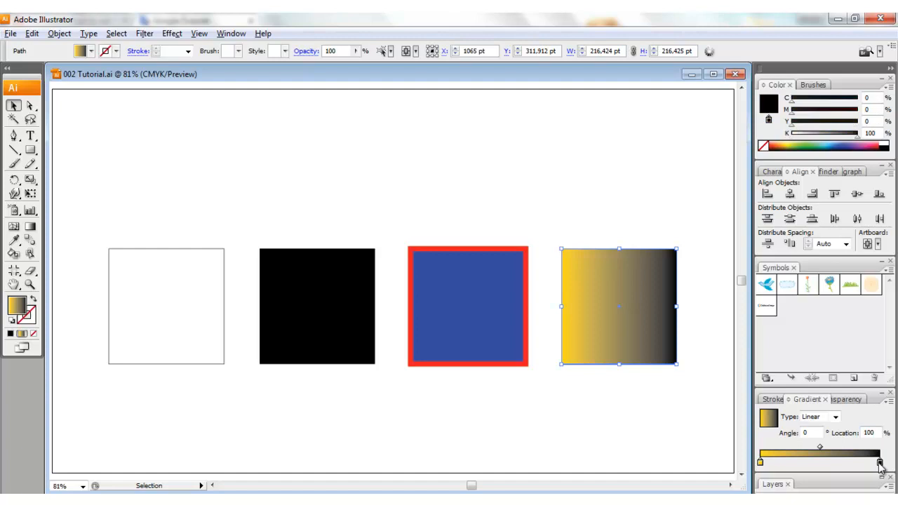
pyautogui.moveTo(787, 143); pyautogui.dragTo(774, 143)
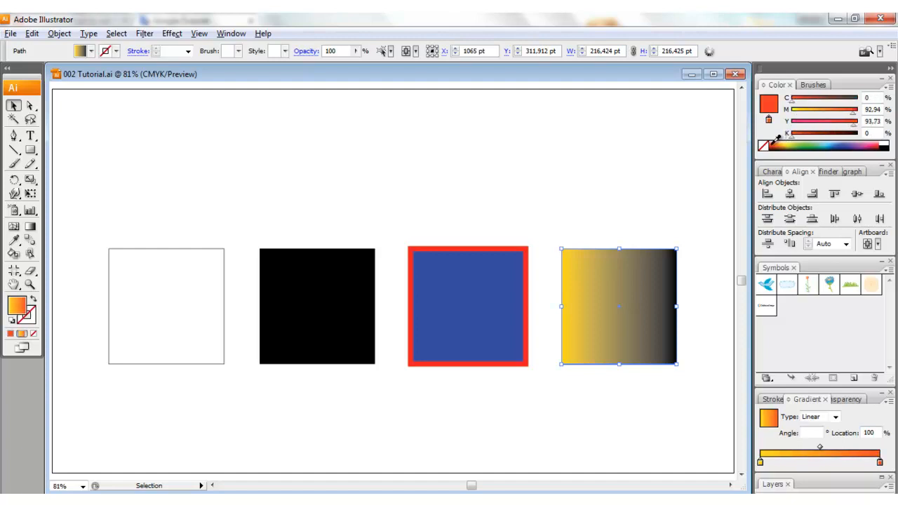
pyautogui.click(801, 103)
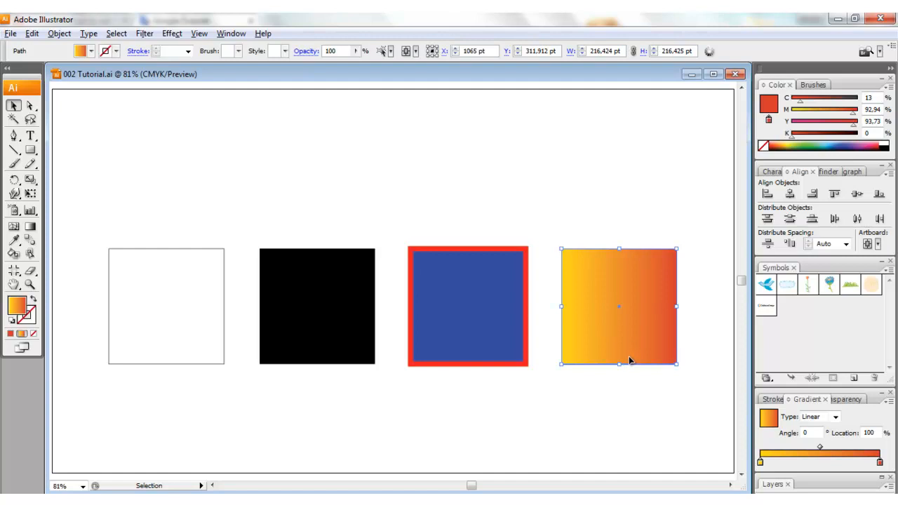
# Try a gradient angle of 270° on the fourth square, and undo it.
pyautogui.click(807, 434)
pyautogui.write('270')
pyautogui.press('Return')
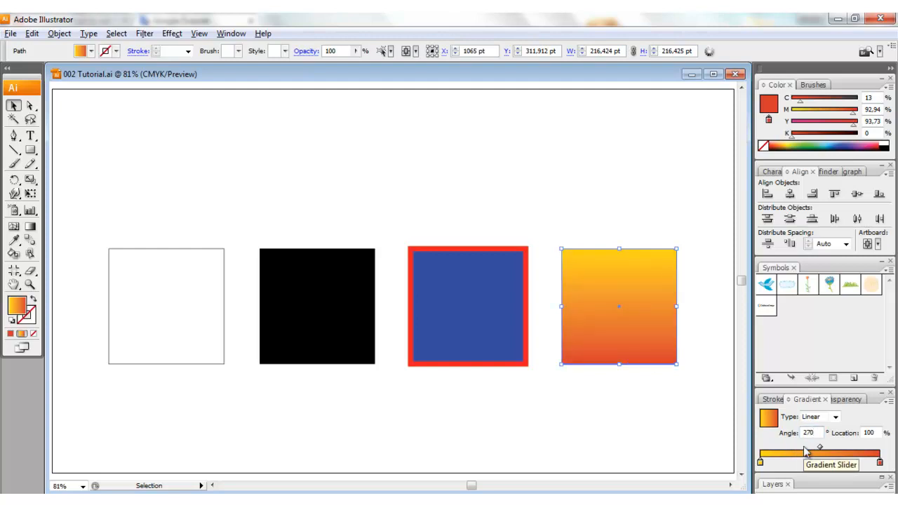
pyautogui.hotkey('ctrl', 'z')
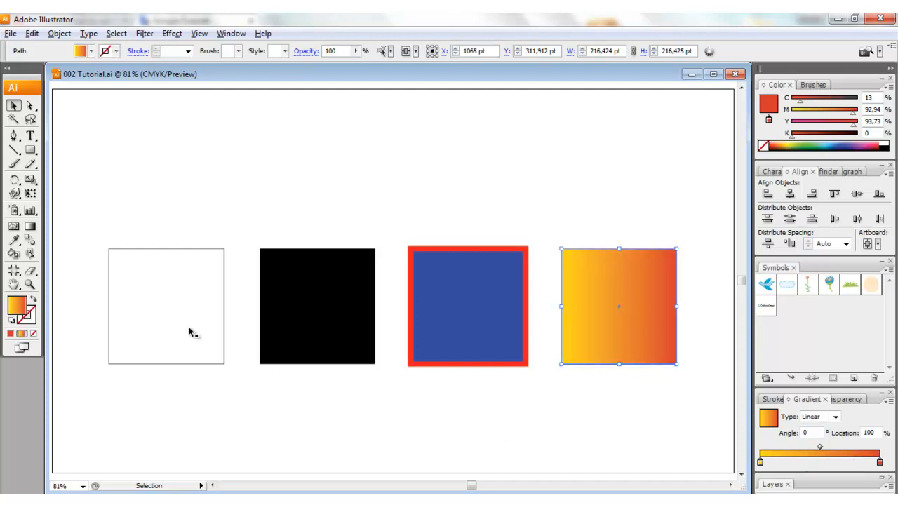
# Redirect the fourth square's gradient with the Gradient tool, first upward at 90°, and finally downward from top to bottom at about -89°.
pyautogui.click(30, 226)
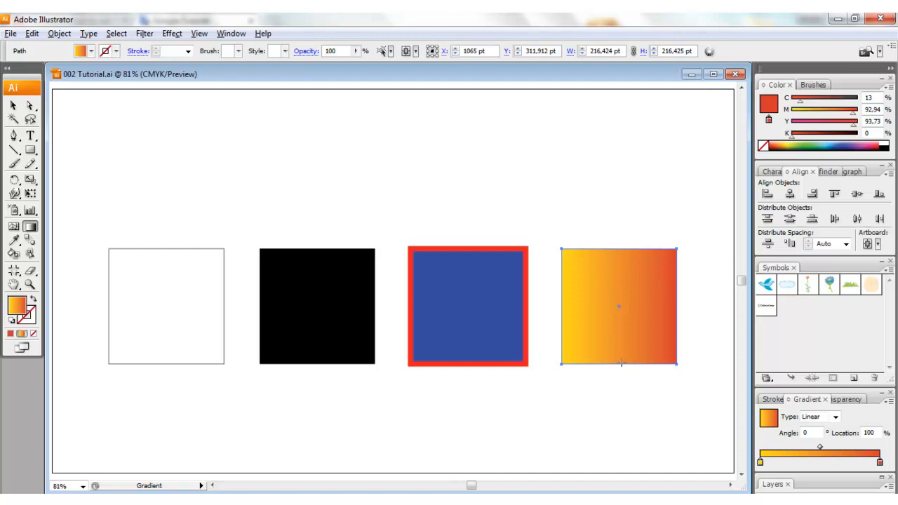
pyautogui.moveTo(620, 361); pyautogui.dragTo(620, 249)
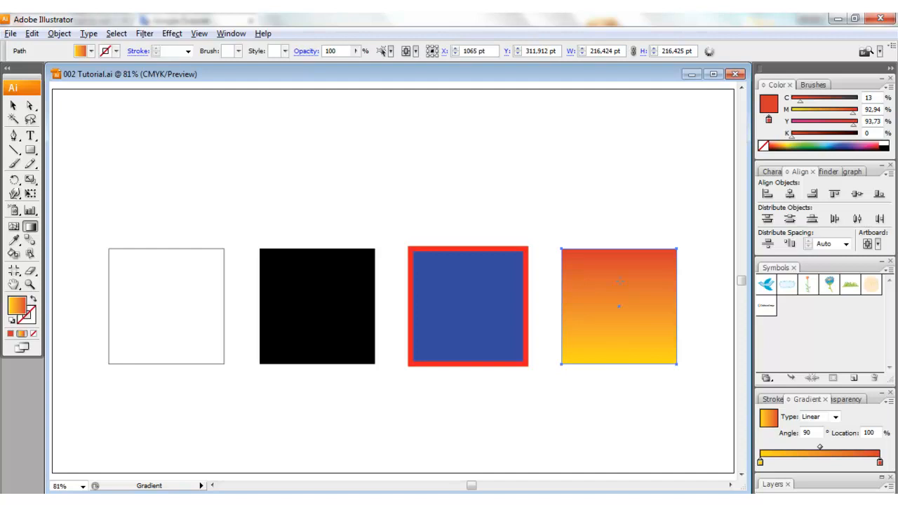
pyautogui.moveTo(617, 262); pyautogui.dragTo(619, 359)
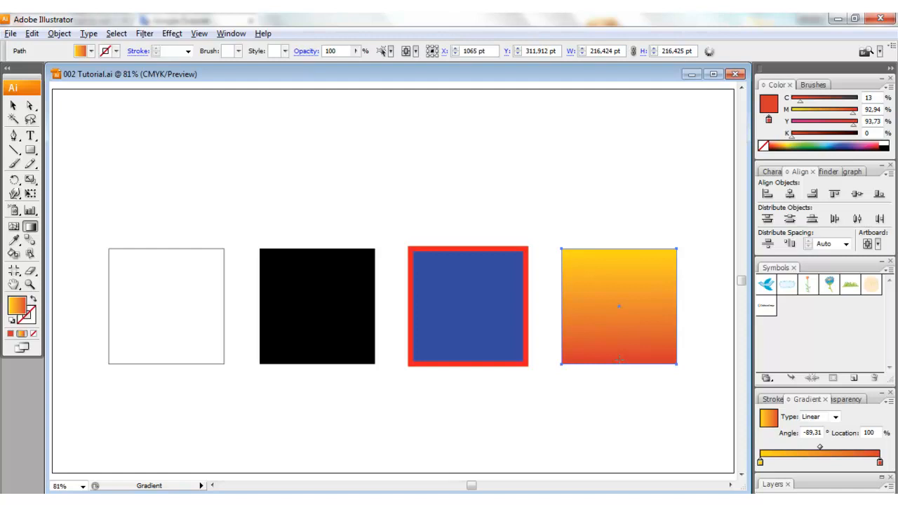
# Try a Radial gradient on the fourth square with a short spread from its centre, undo that spread, and return the type to Linear.
pyautogui.click(836, 416)
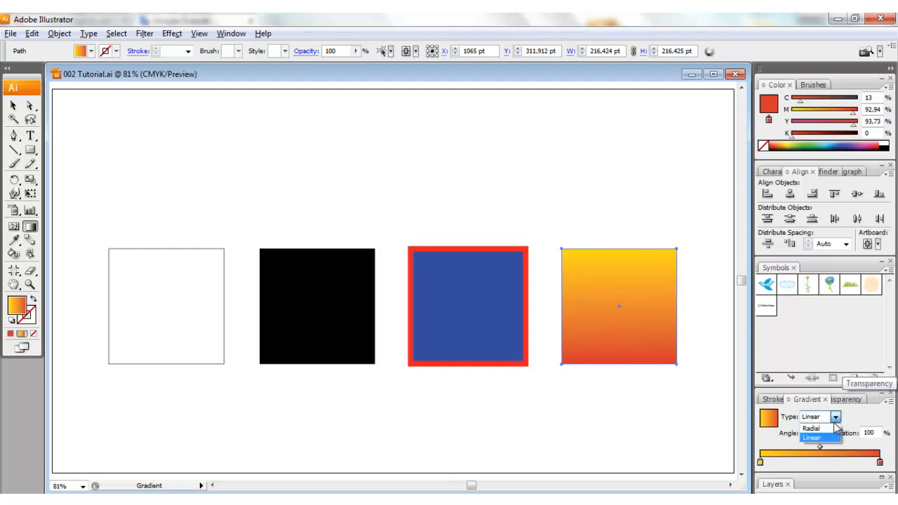
pyautogui.click(825, 429)
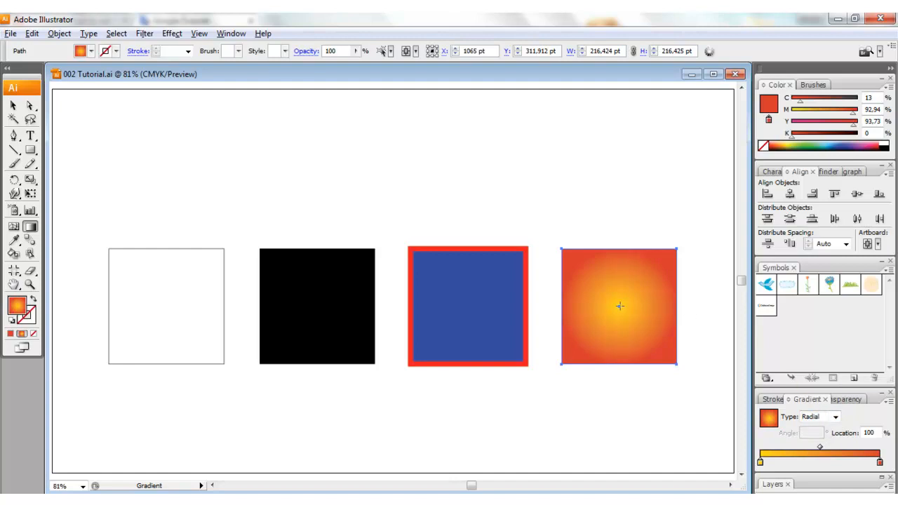
pyautogui.moveTo(621, 306); pyautogui.dragTo(630, 295)
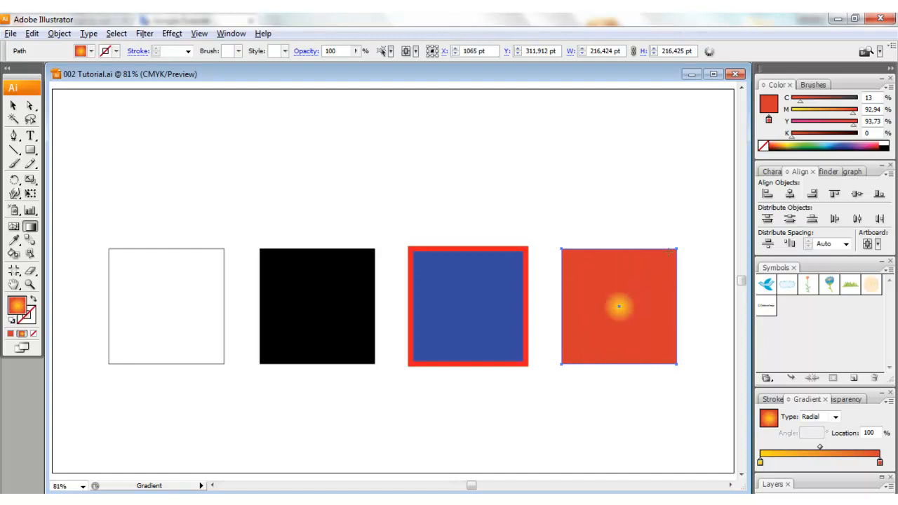
pyautogui.hotkey('ctrl', 'z')
pyautogui.click(834, 418)
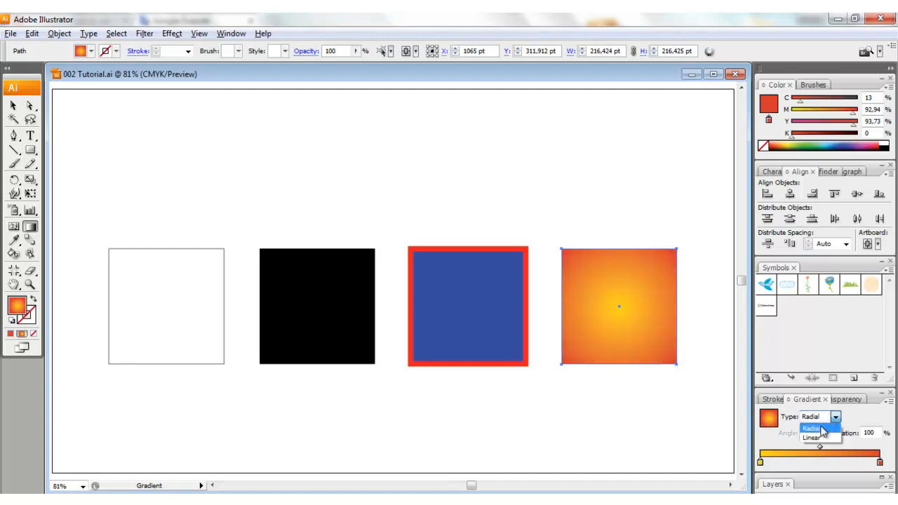
pyautogui.click(812, 438)
# Redraw the fourth square's linear gradient downward, try a short transition at its centre, and finish with a full-height run at -90°.
pyautogui.moveTo(620, 253); pyautogui.dragTo(619, 362)
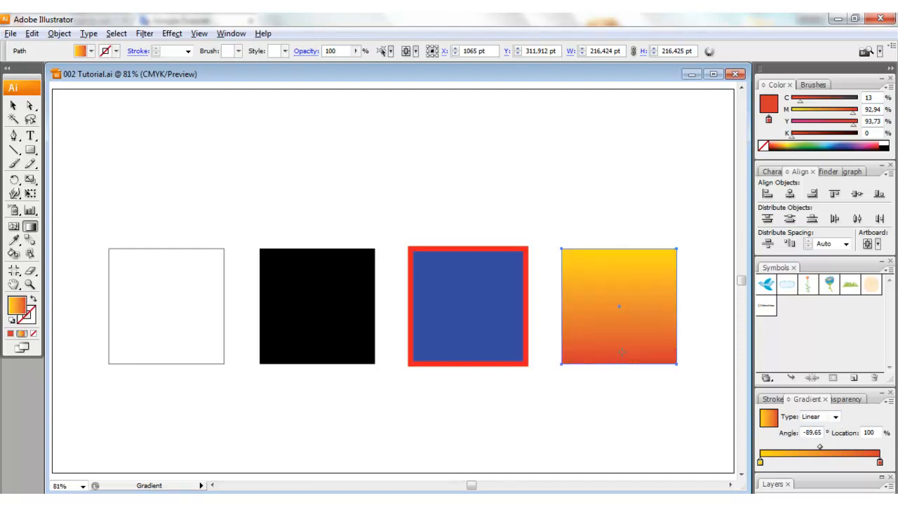
pyautogui.moveTo(619, 306); pyautogui.dragTo(618, 320)
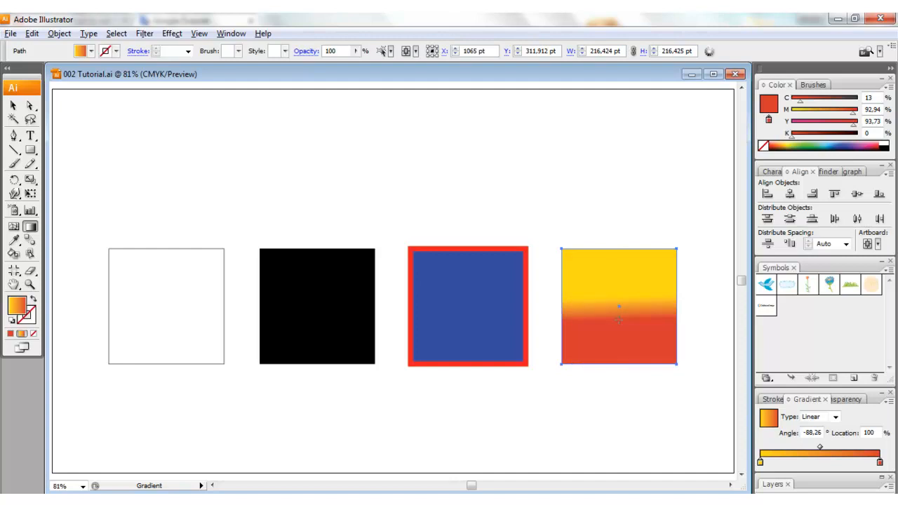
pyautogui.moveTo(617, 248); pyautogui.dragTo(618, 363)
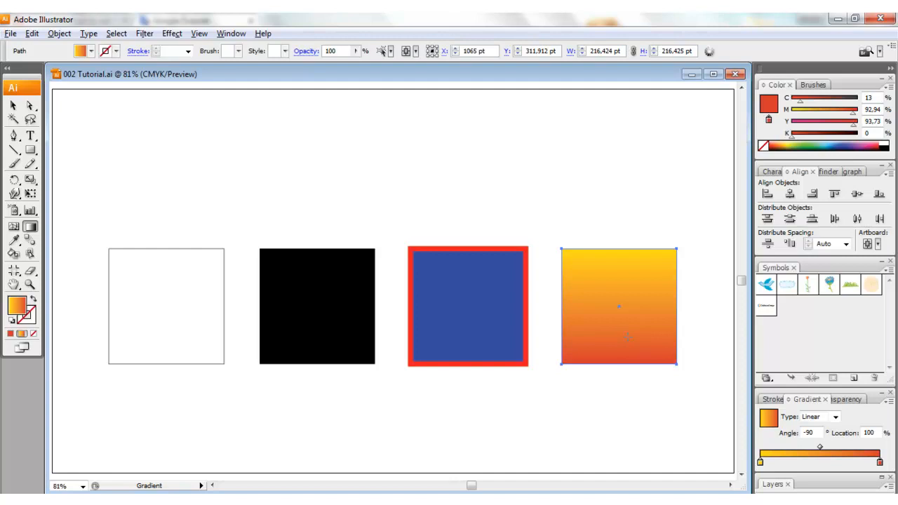
# Paint a flame shape about 265 by 251 pt above the third and fourth squares and fill it with the yellow-to-red gradient.
pyautogui.press('b')
pyautogui.moveTo(470, 229)
pyautogui.mouseDown()
pyautogui.moveTo(491, 216)
pyautogui.moveTo(506, 167)
pyautogui.moveTo(526, 203)
pyautogui.moveTo(556, 146)
pyautogui.moveTo(589, 113)
pyautogui.moveTo(611, 225)
pyautogui.mouseUp()
pyautogui.click(21, 334)
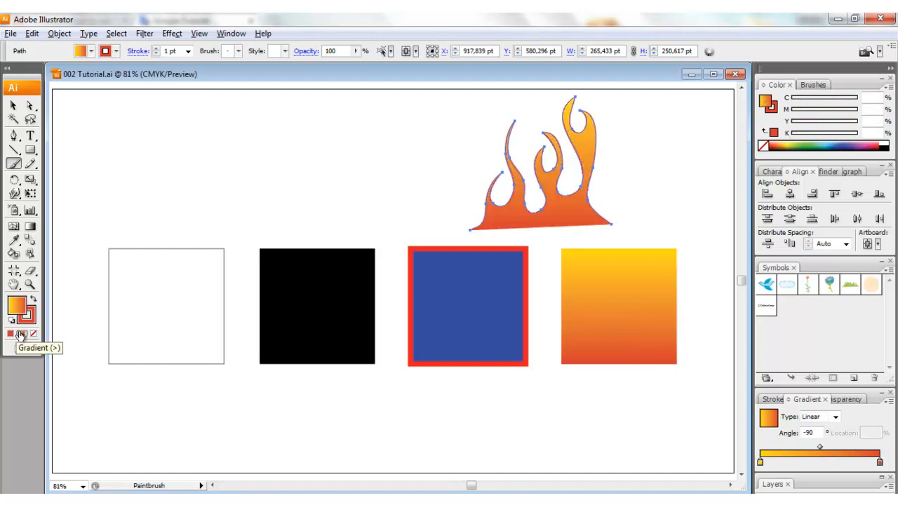
# Remove the stroke from the flame shape and reselect the flame.
pyautogui.click(30, 320)
pyautogui.click(33, 334)
pyautogui.click(13, 105)
pyautogui.click(647, 208)
pyautogui.click(575, 207)
# Level the flame's base by adjusting its lower-left corner point with the Convert Anchor Point tool, and deselect the shape.
pyautogui.moveTo(14, 136); pyautogui.dragTo(98, 179)
pyautogui.click(472, 229)
pyautogui.moveTo(471, 229); pyautogui.dragTo(468, 225)
pyautogui.keyDown('ctrl'); pyautogui.click(688, 250); pyautogui.keyUp('ctrl')
pyautogui.press('v')
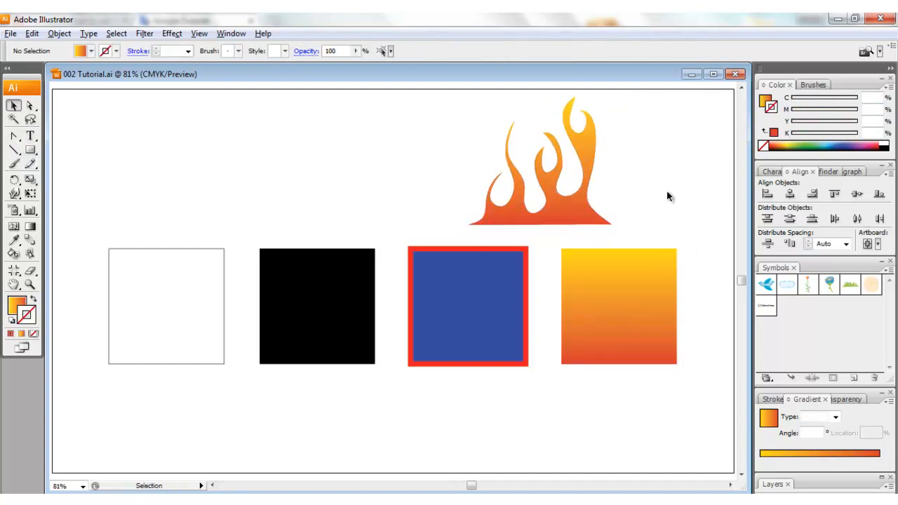